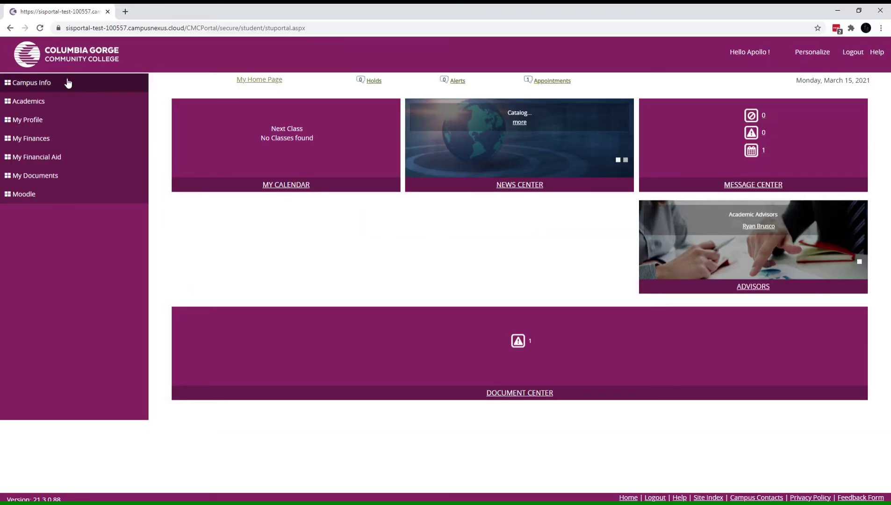
Open Online Registration under Academics and scroll to the 2020-21 Spring Term Register button
{"action": "left_click", "coordinate": [35, 110]}
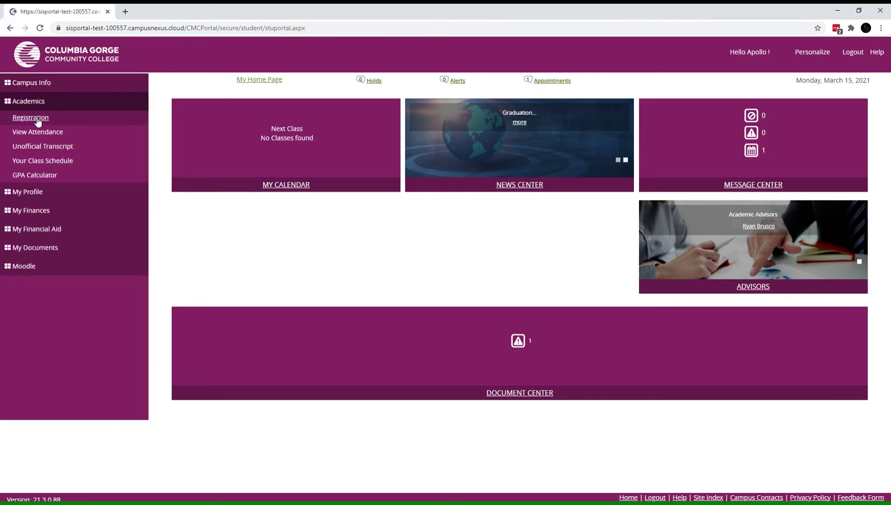
{"action": "left_click", "coordinate": [39, 121]}
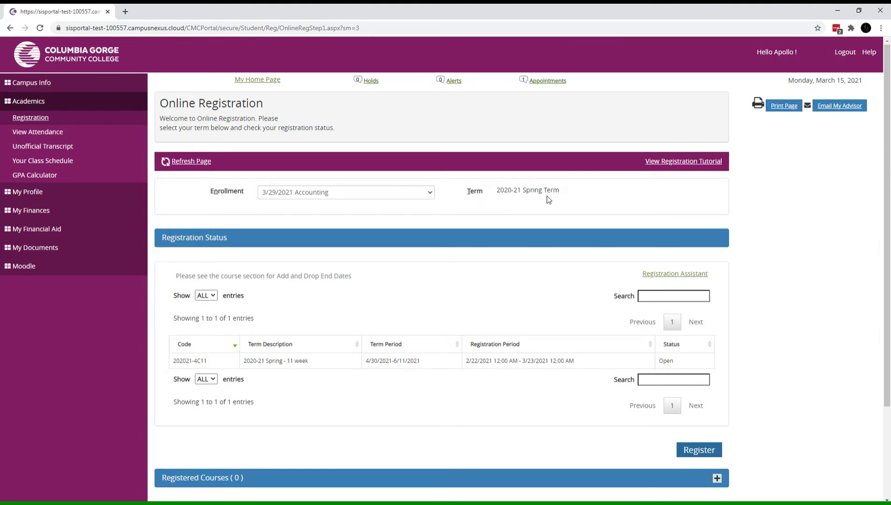
{"action": "scroll", "coordinate": [364, 198], "scroll_direction": "down", "scroll_amount": 1}
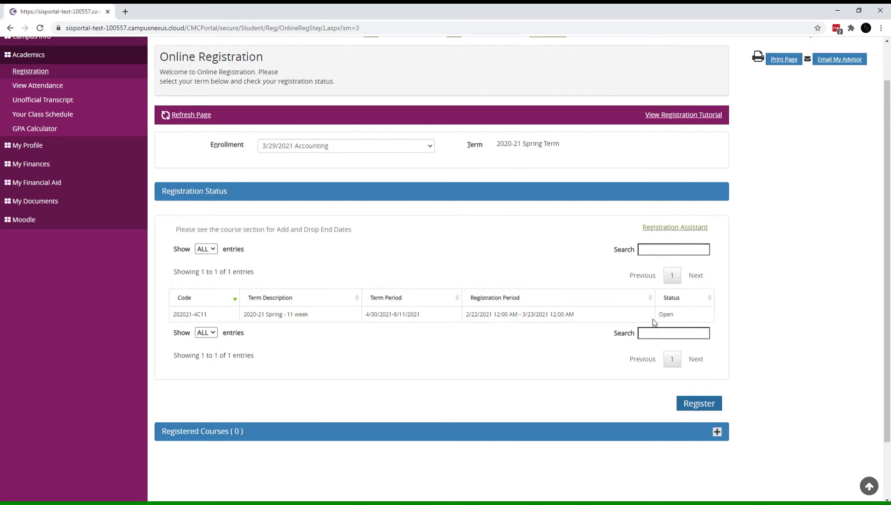
{"action": "scroll", "coordinate": [514, 334], "scroll_direction": "down", "scroll_amount": 1}
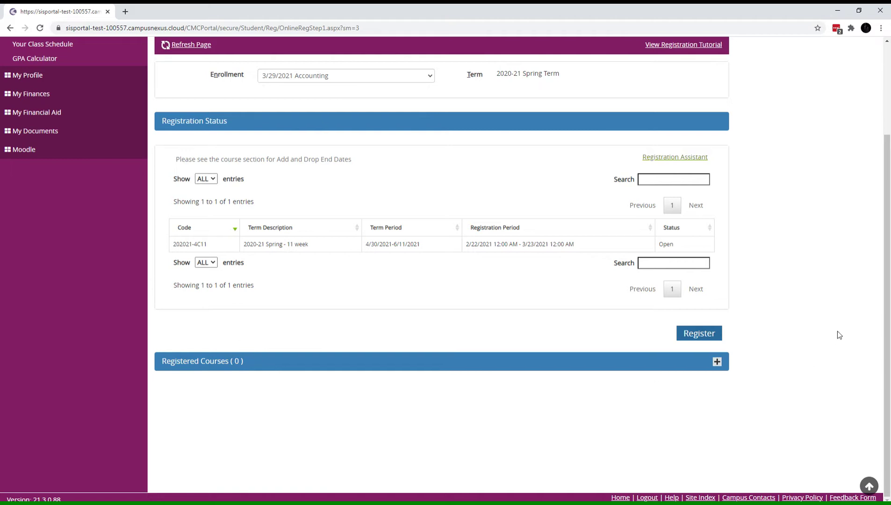
Search Spring Term courses filtered to Type Lab and 200 Level, then reset the filters
{"action": "left_click", "coordinate": [704, 335]}
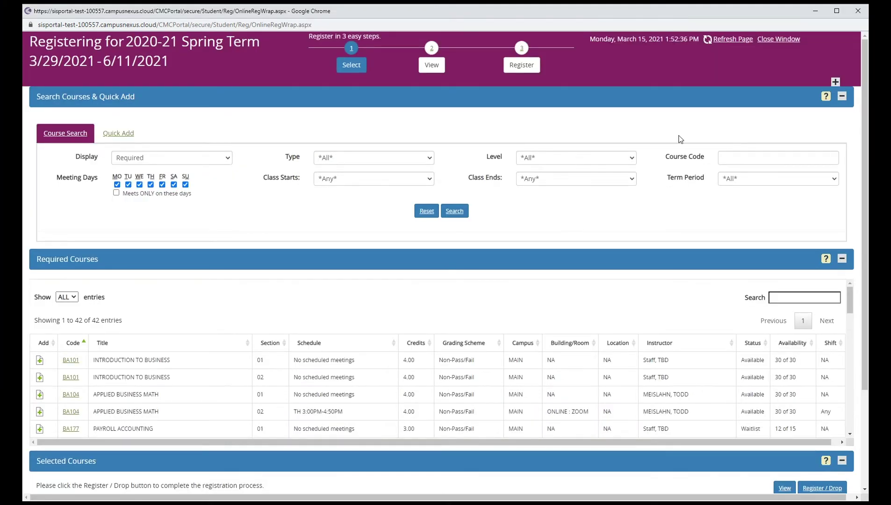
{"action": "left_click", "coordinate": [730, 162]}
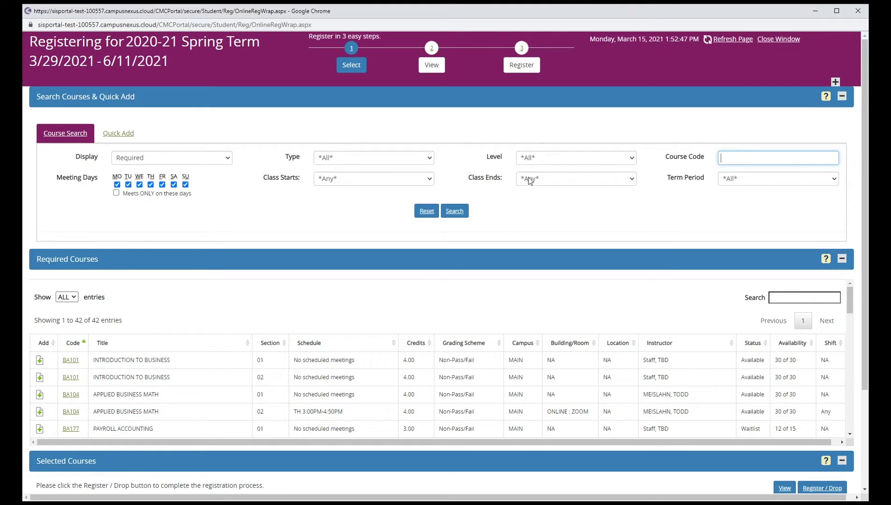
{"action": "left_click", "coordinate": [362, 157]}
{"action": "left_click", "coordinate": [355, 173]}
{"action": "left_click", "coordinate": [528, 157]}
{"action": "left_click", "coordinate": [511, 216]}
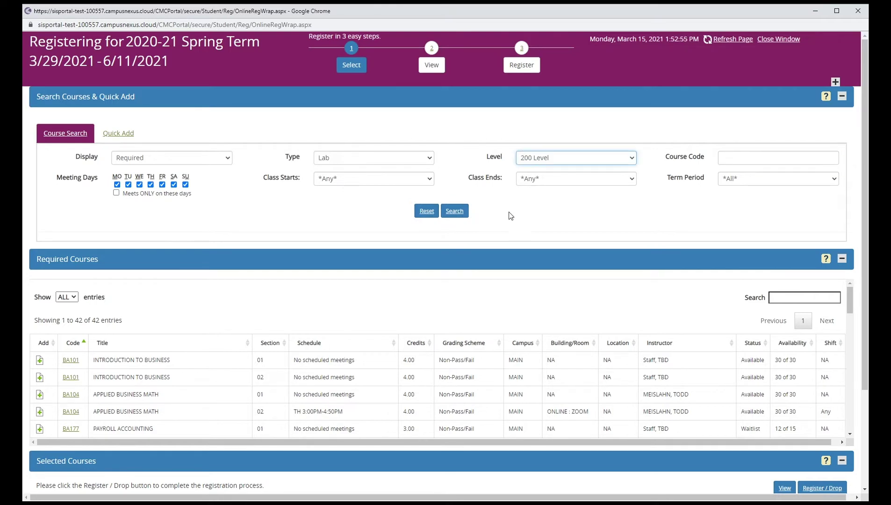
{"action": "left_click", "coordinate": [457, 211]}
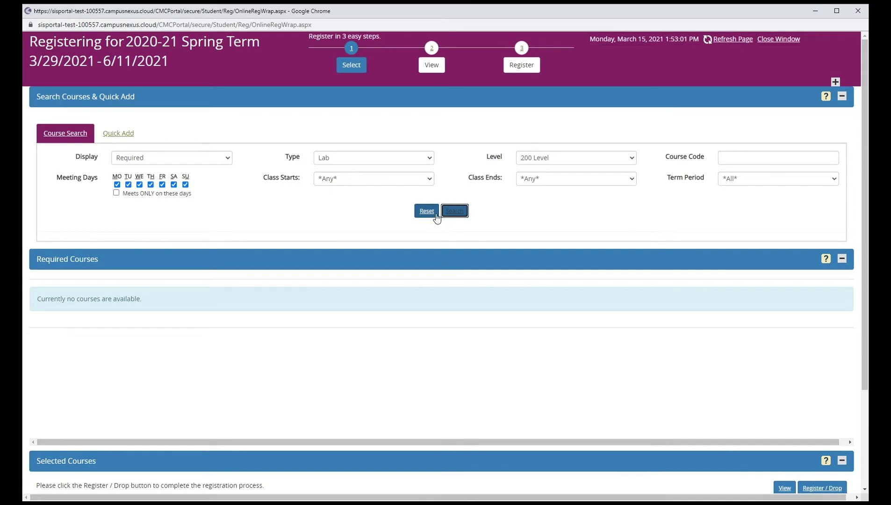
{"action": "left_click", "coordinate": [426, 210]}
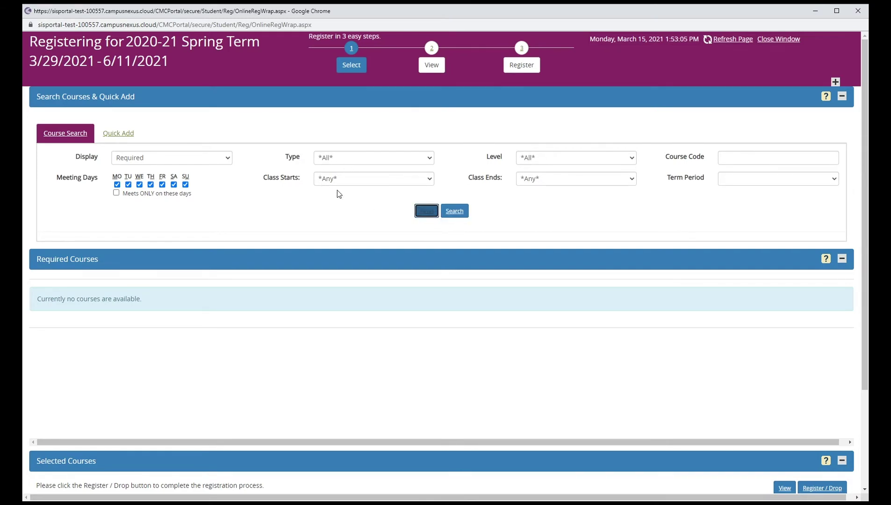
Search for BA101 and check section 01's prerequisites, closing the dialog without adding it
{"action": "left_click", "coordinate": [777, 159]}
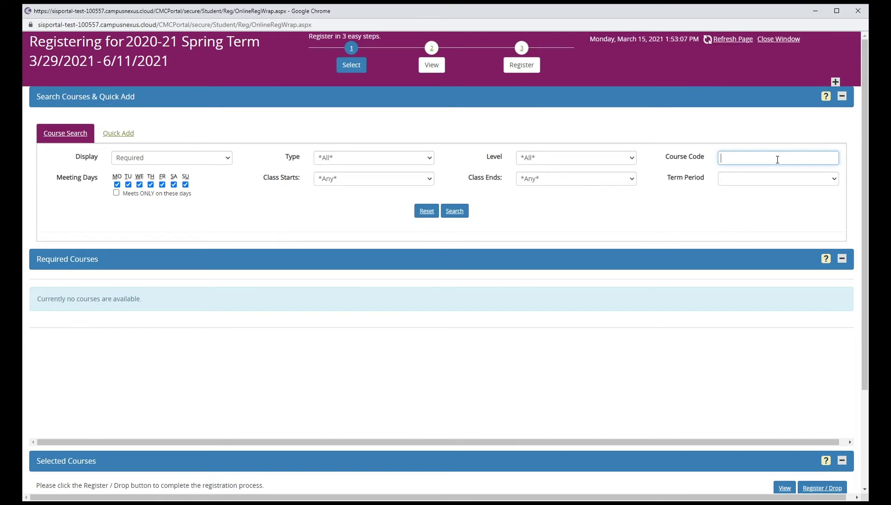
{"action": "type", "text": "BA"}
{"action": "type", "text": "101"}
{"action": "key", "text": "Return"}
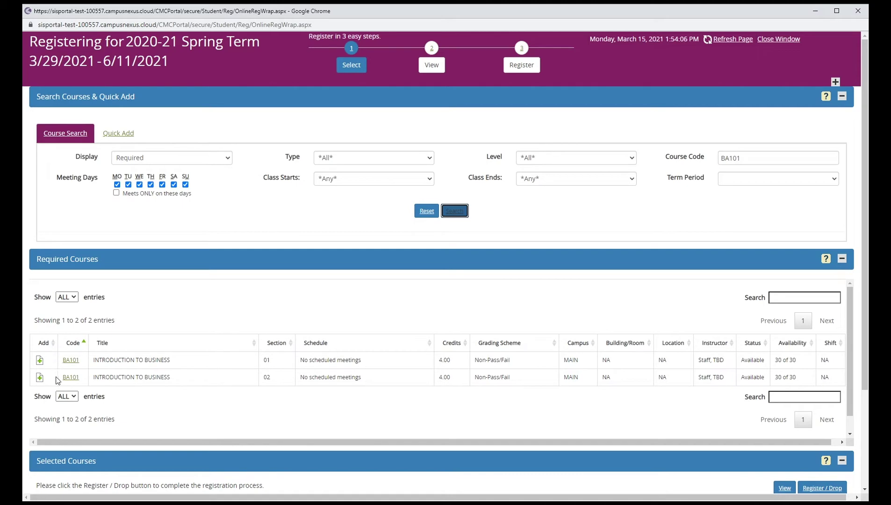
{"action": "left_click", "coordinate": [40, 361]}
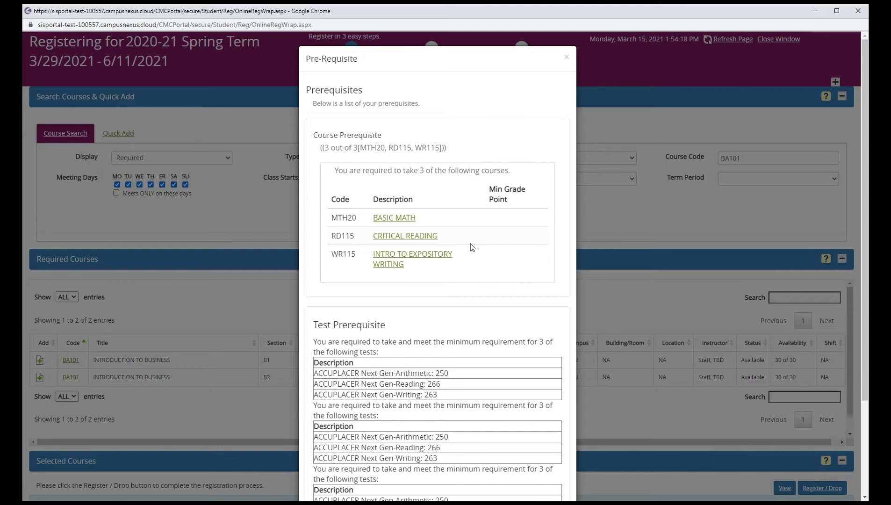
{"action": "left_click", "coordinate": [566, 58]}
Search for BA177 and add section 01 as a waitlisted class (12 of 15)
{"action": "left_click", "coordinate": [436, 216]}
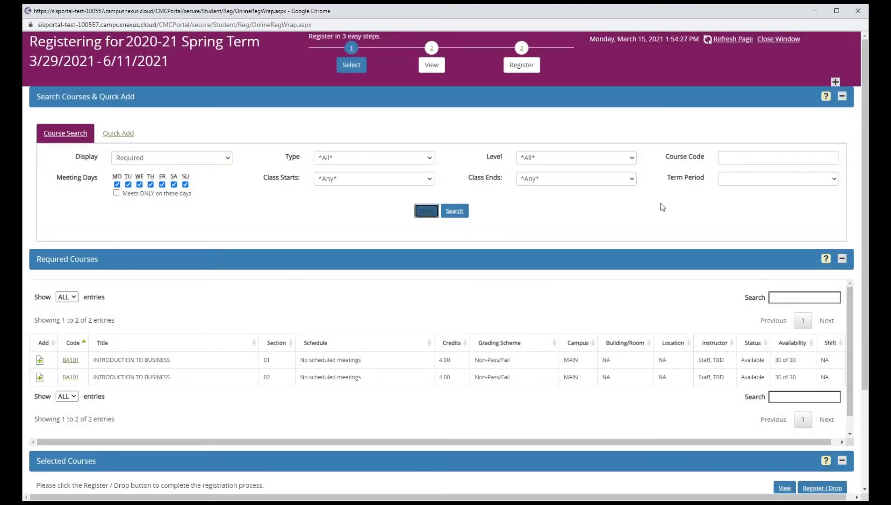
{"action": "type", "text": "BA177"}
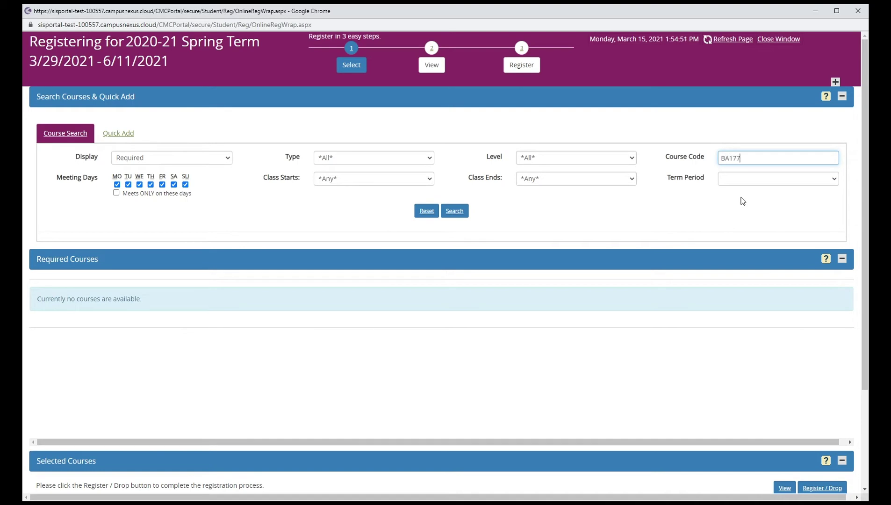
{"action": "key", "text": "Return"}
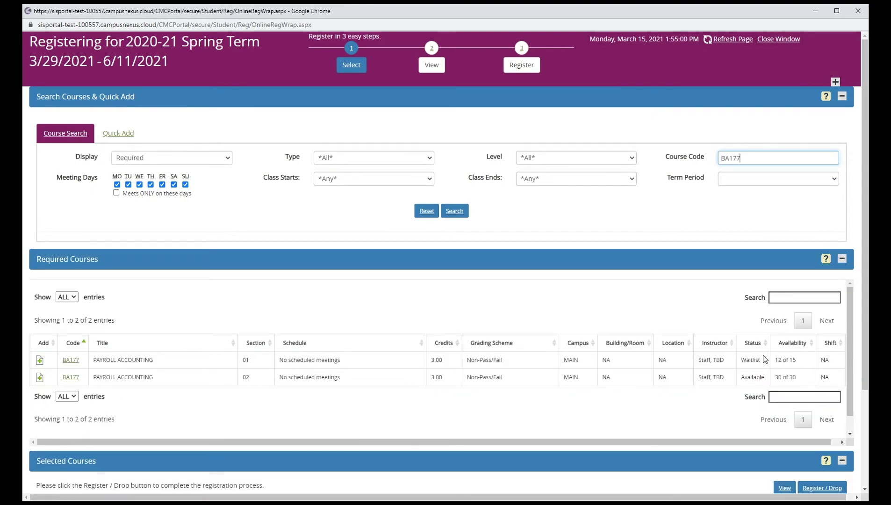
{"action": "left_click", "coordinate": [40, 360]}
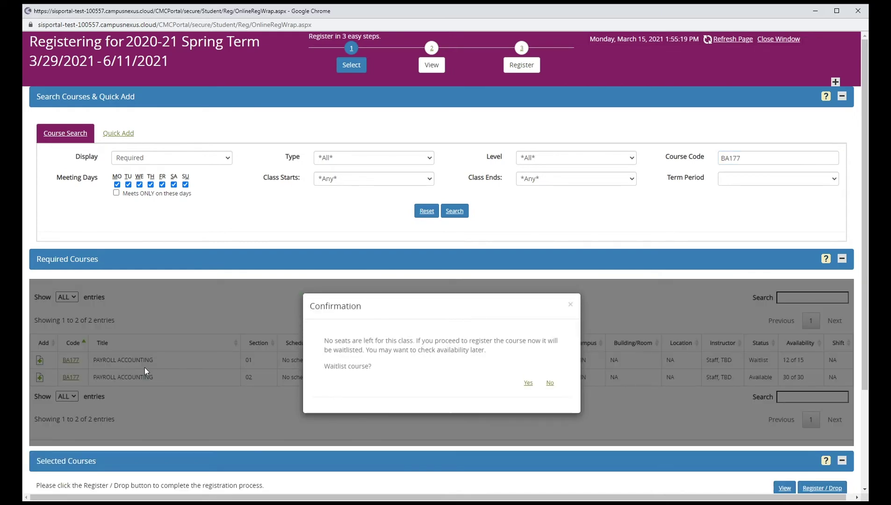
{"action": "left_click", "coordinate": [533, 383]}
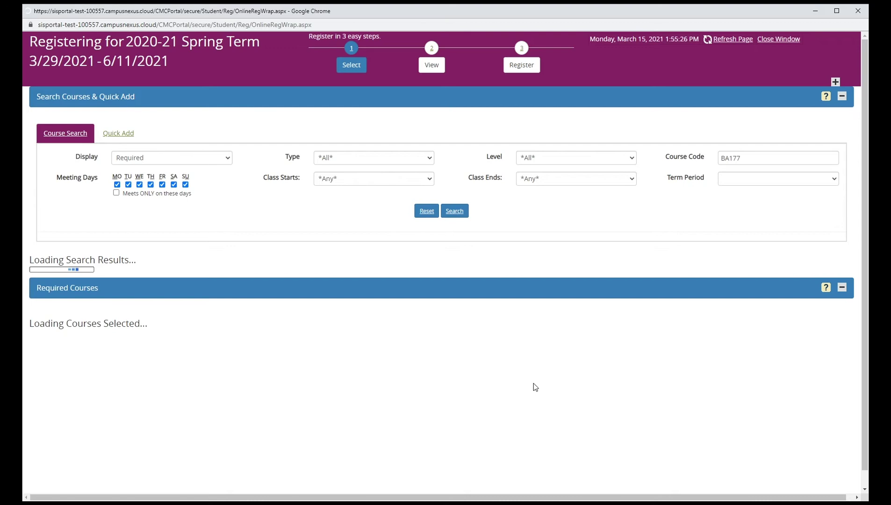
{"action": "double_click", "coordinate": [750, 160]}
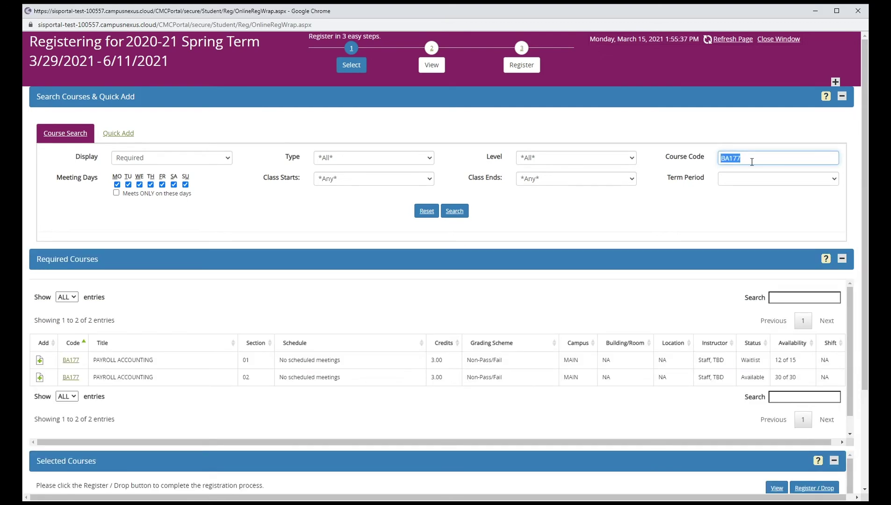
Replace the course code with CAS170 and search for Beginning Excel
{"action": "key", "text": "BackSpace"}
{"action": "type", "text": "CAS170"}
{"action": "key", "text": "Return"}
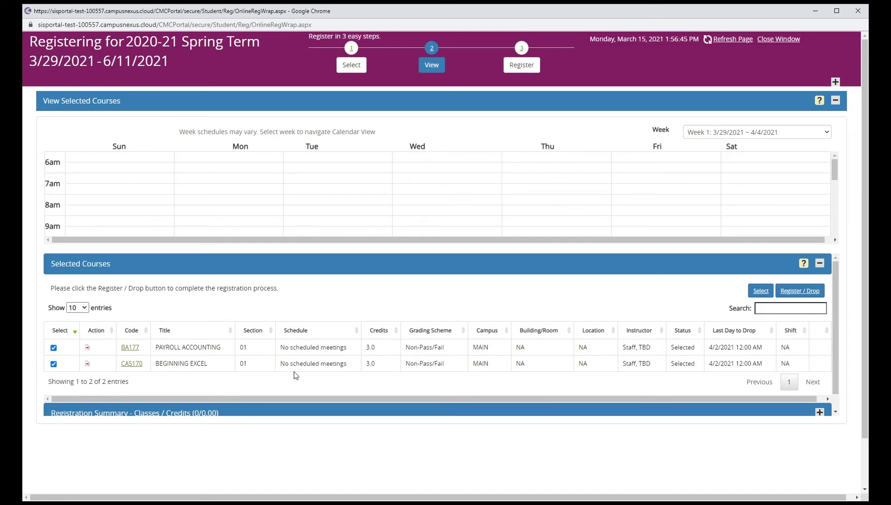
Submit Register / Drop for the selected BA177 and CAS170 courses
{"action": "left_click", "coordinate": [813, 300]}
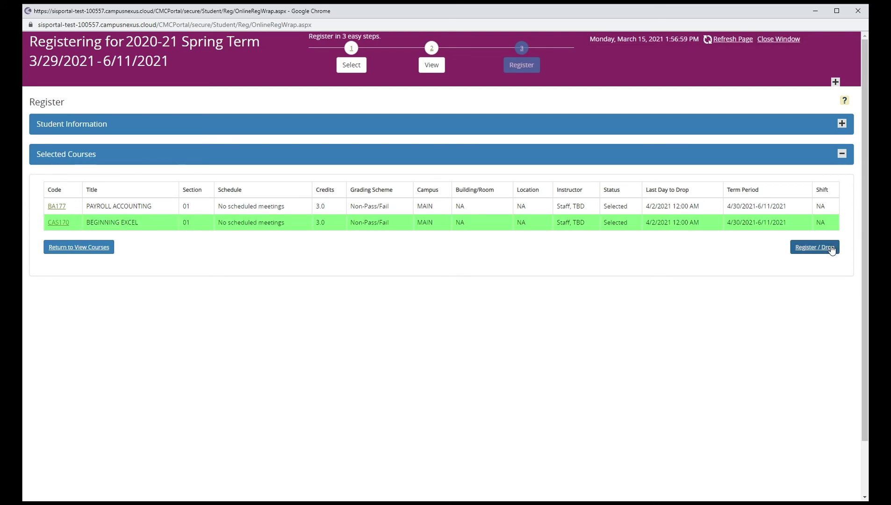
{"action": "left_click", "coordinate": [814, 247]}
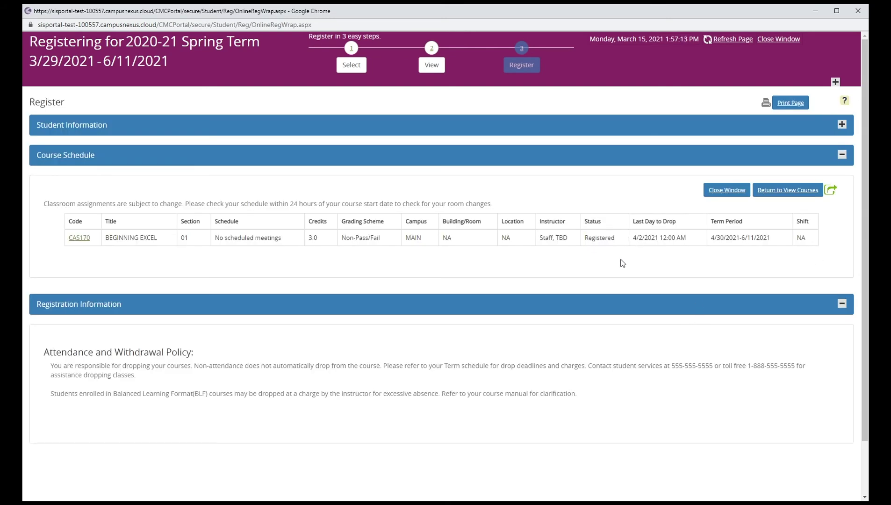
Close the registration window, check Registered Courses, and return to the Spring Term window
{"action": "left_click", "coordinate": [739, 191]}
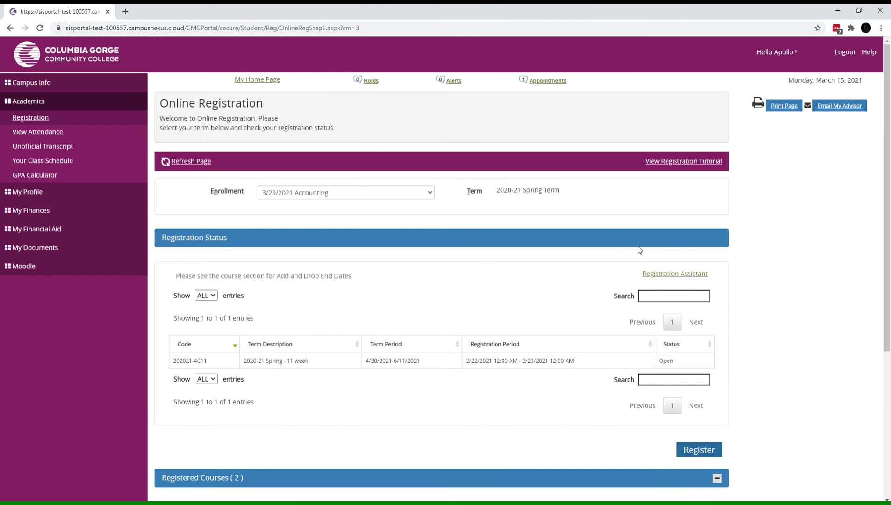
{"action": "scroll", "coordinate": [637, 250], "scroll_direction": "down", "scroll_amount": 3}
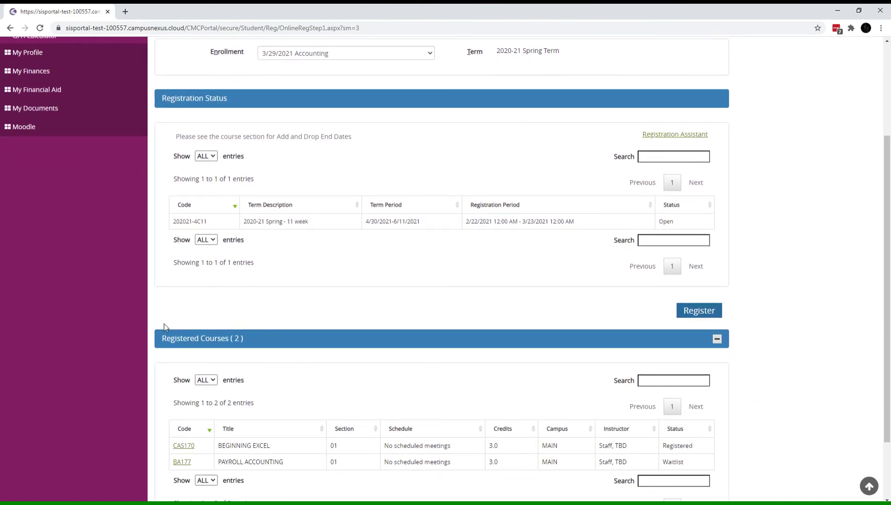
{"action": "scroll", "coordinate": [273, 333], "scroll_direction": "down", "scroll_amount": 2}
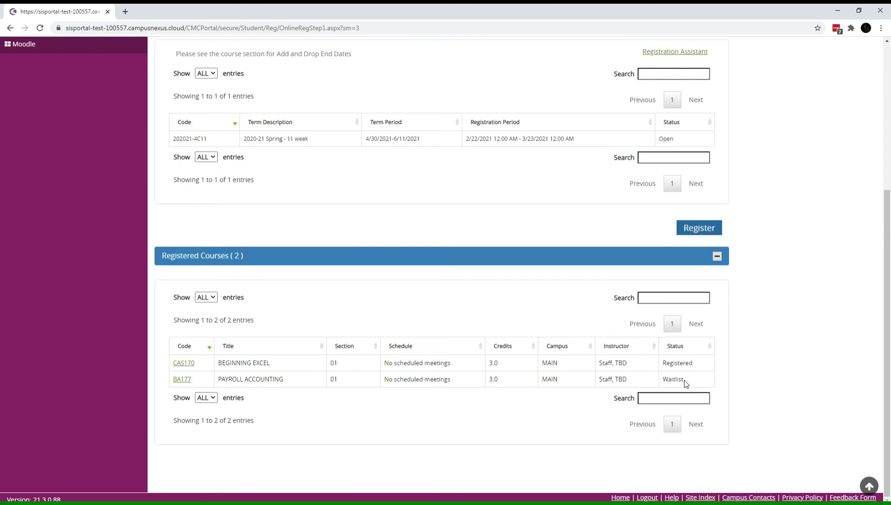
{"action": "key", "text": "alt+Tab"}
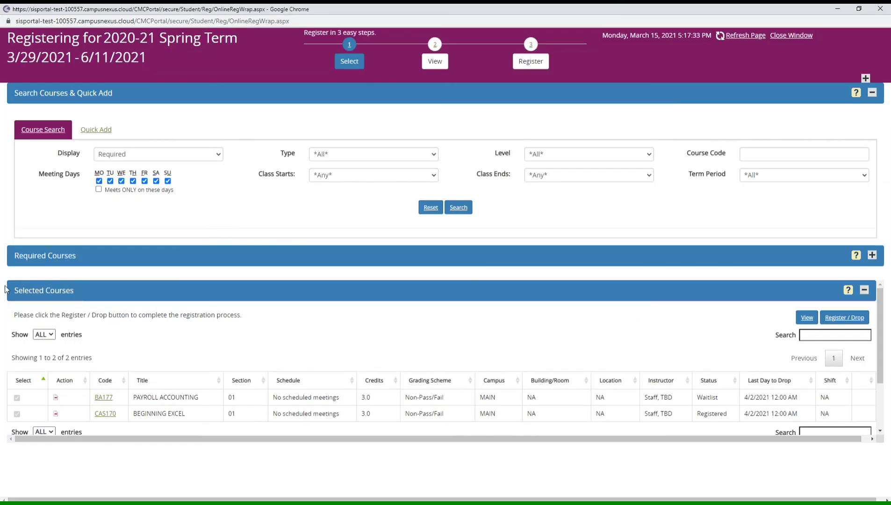
Remove BA177 from the selection and mark CAS170 Beginning Excel as Pending Drop
{"action": "left_click", "coordinate": [57, 398]}
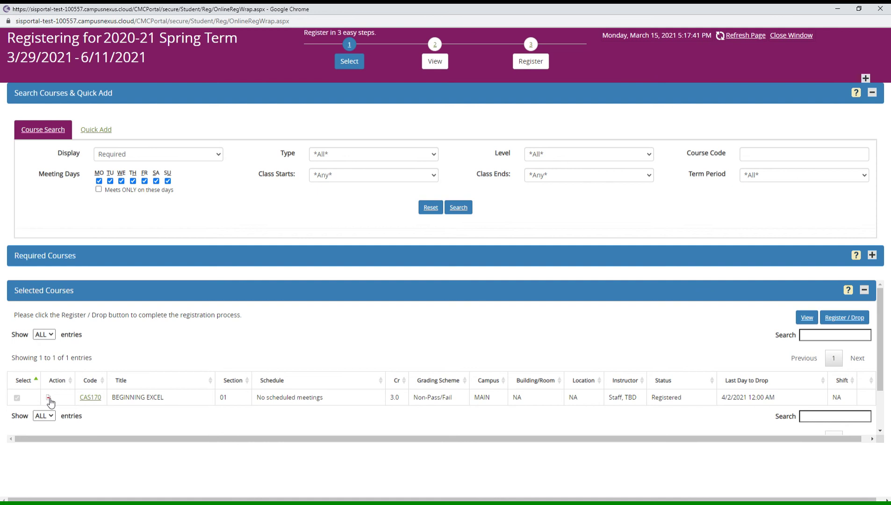
{"action": "left_click", "coordinate": [48, 398]}
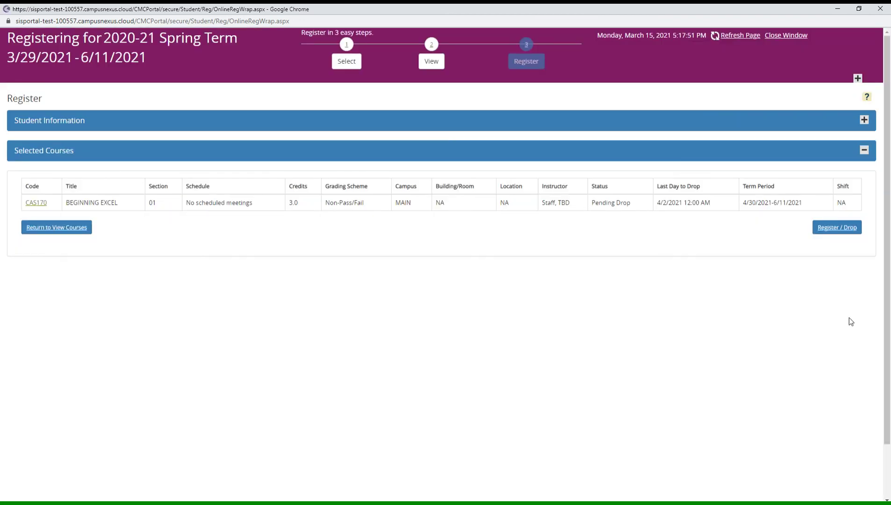
Submit Register / Drop to complete dropping CAS170
{"action": "left_click", "coordinate": [836, 232]}
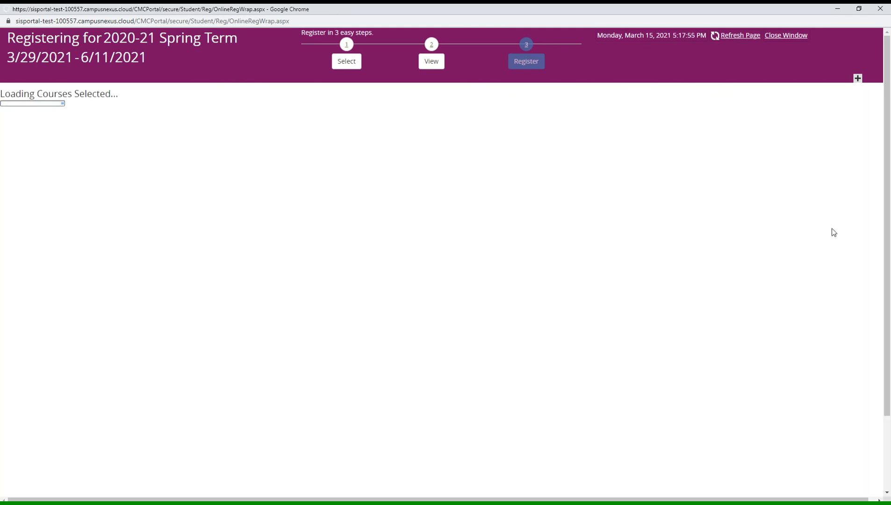